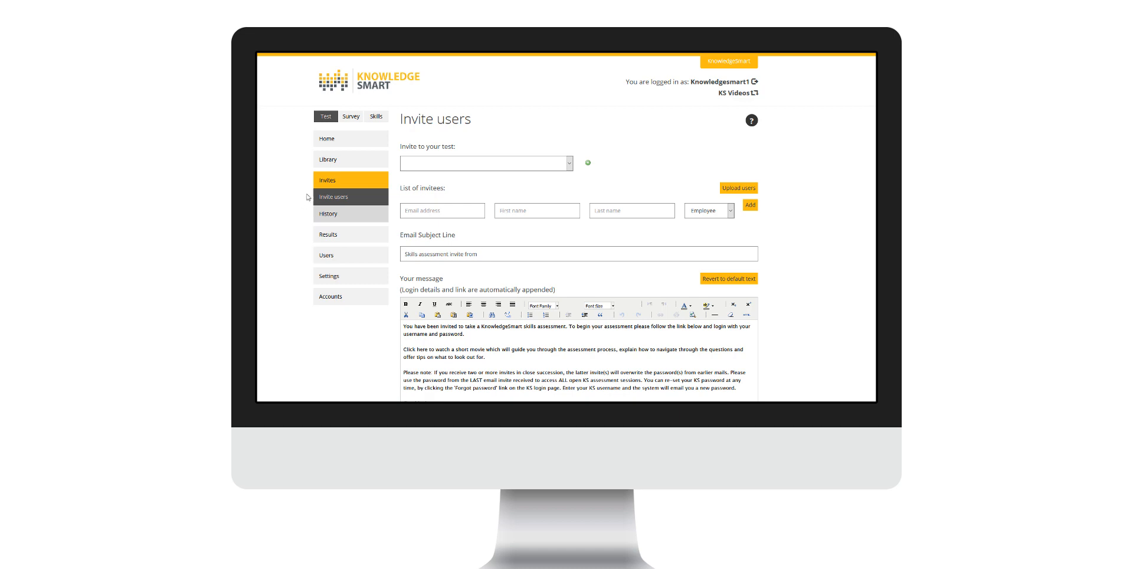
Step: Open the list of KnowledgeSmart tests in the library and sort it by ID number and by test name
{"action": "left_click", "coordinate": [338, 166]}
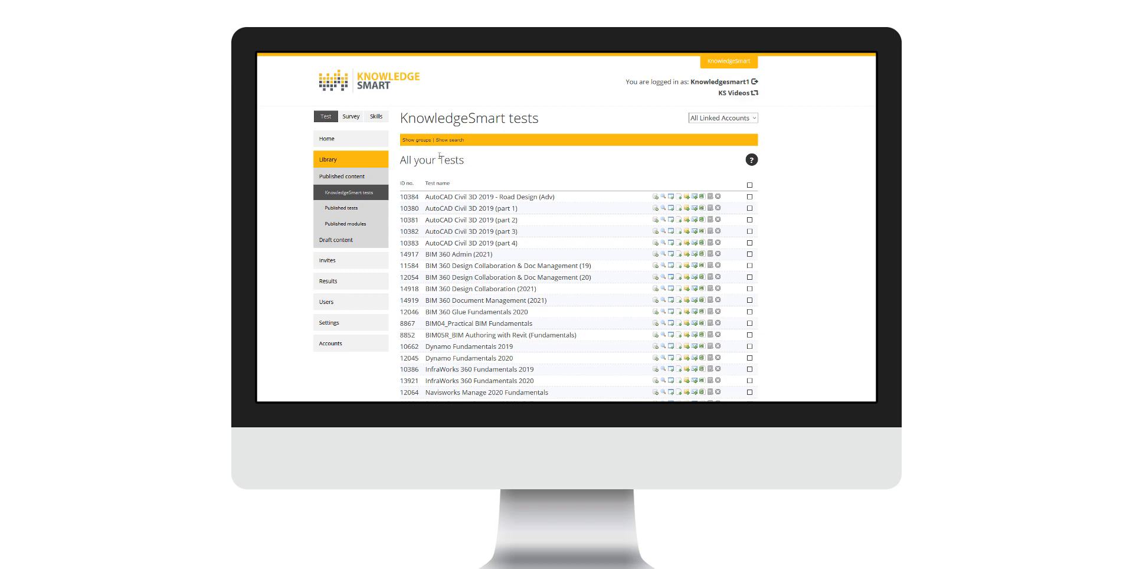
{"action": "left_click", "coordinate": [404, 187]}
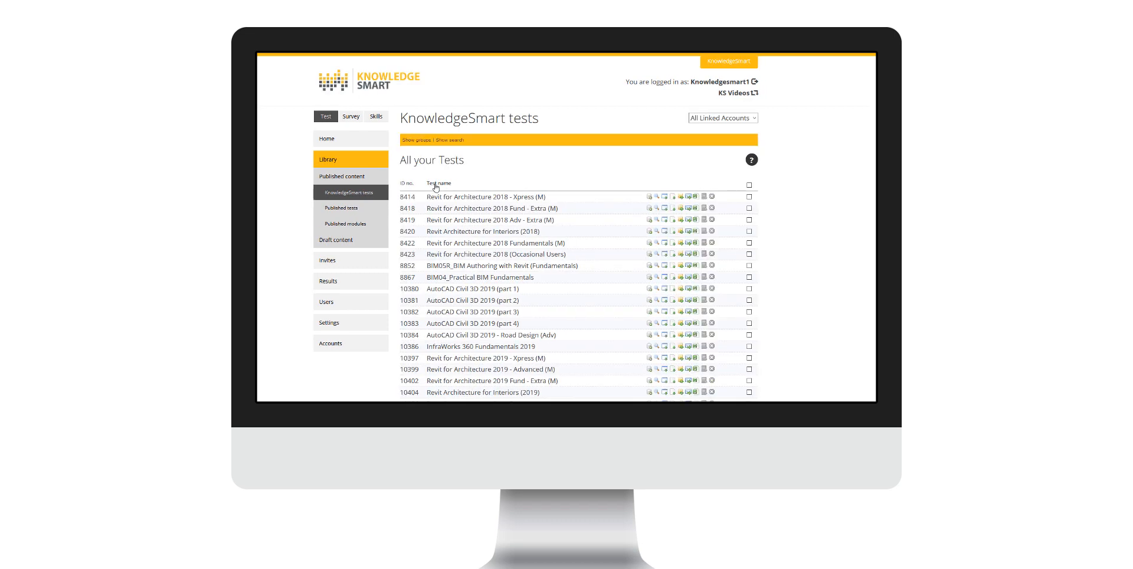
{"action": "left_click", "coordinate": [436, 188]}
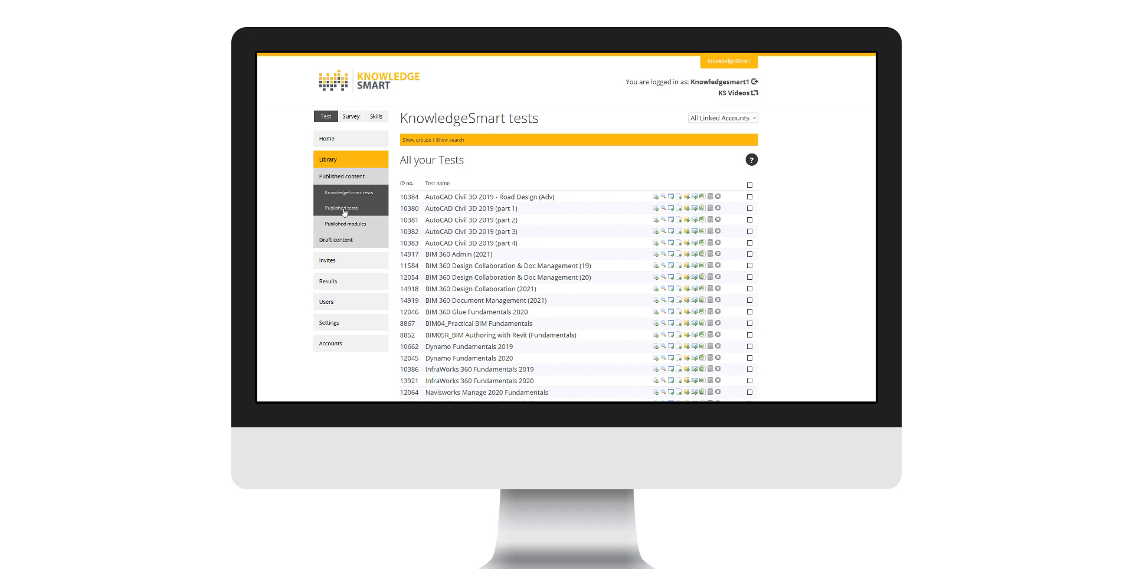
Step: Start an invite from the draft test "BIM 360 Design Collaboration & Doc Managemement *" (14120) in the library
{"action": "left_click", "coordinate": [330, 243]}
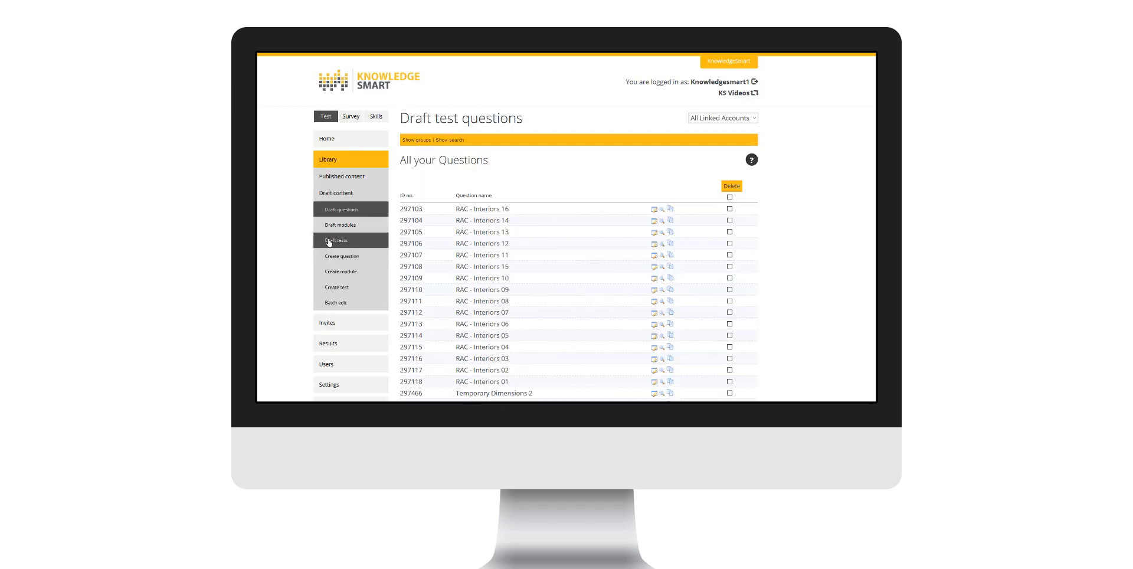
{"action": "left_click", "coordinate": [328, 241]}
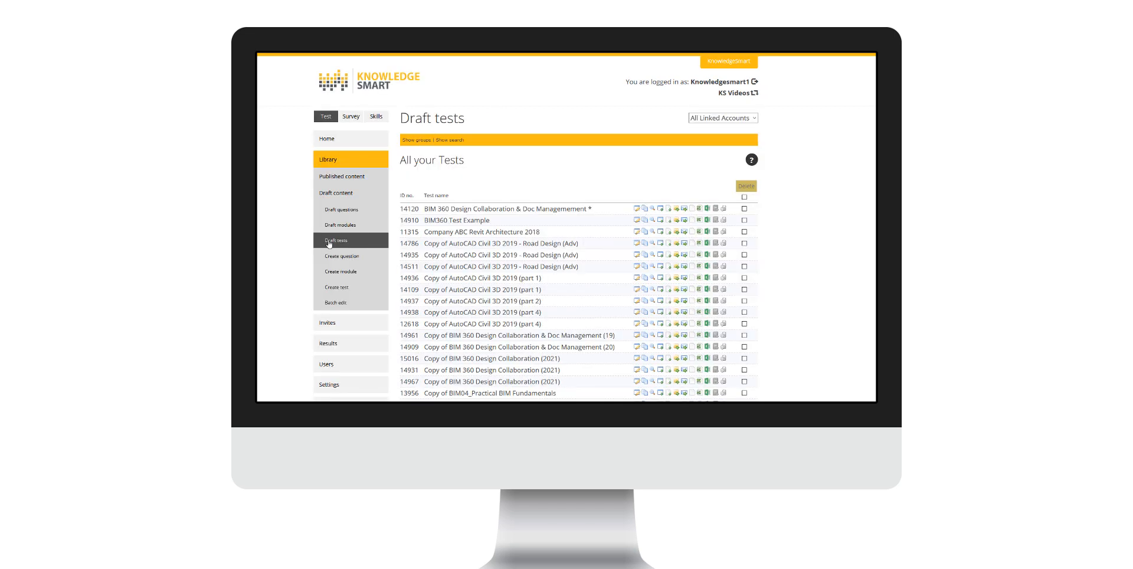
{"action": "left_click", "coordinate": [685, 210]}
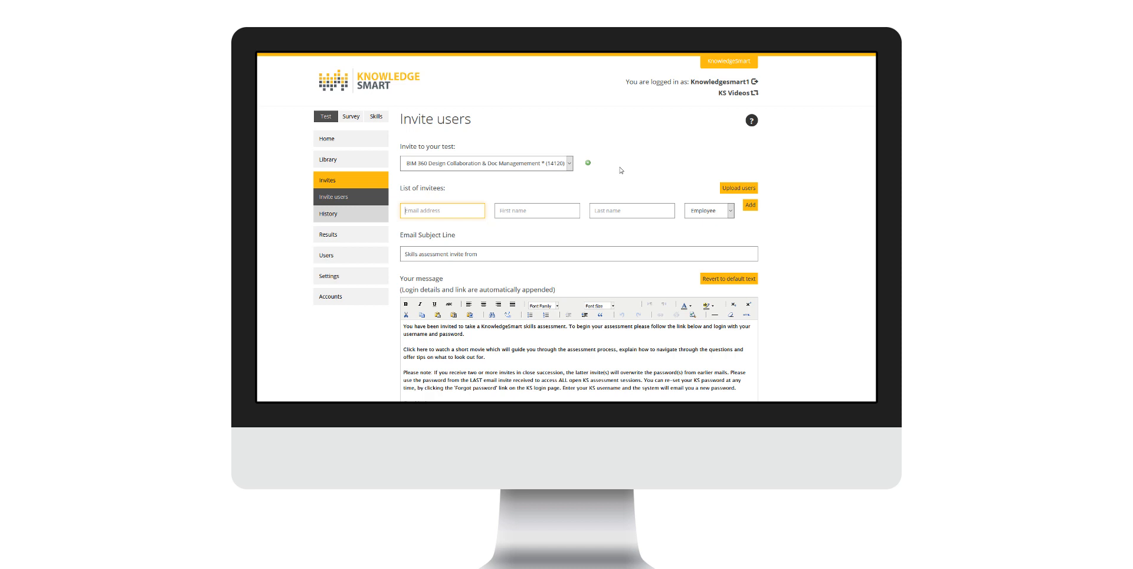
Step: Add a second test to the invite and set it to "Copy of Revit for Architecture 2018 Fundamentals (M) (12487)"
{"action": "left_click", "coordinate": [588, 165]}
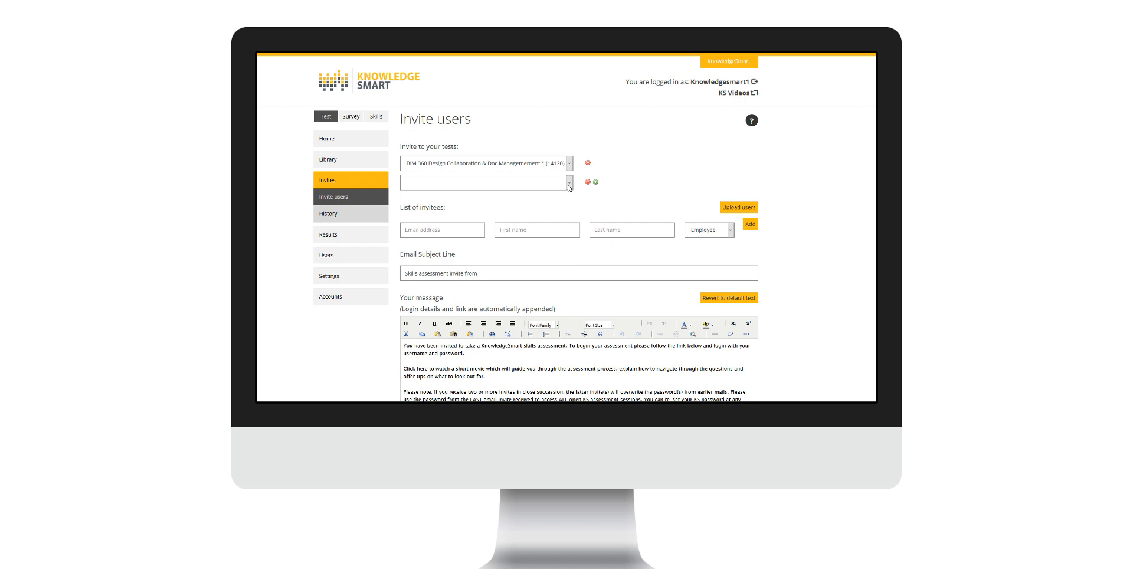
{"action": "left_click", "coordinate": [570, 183]}
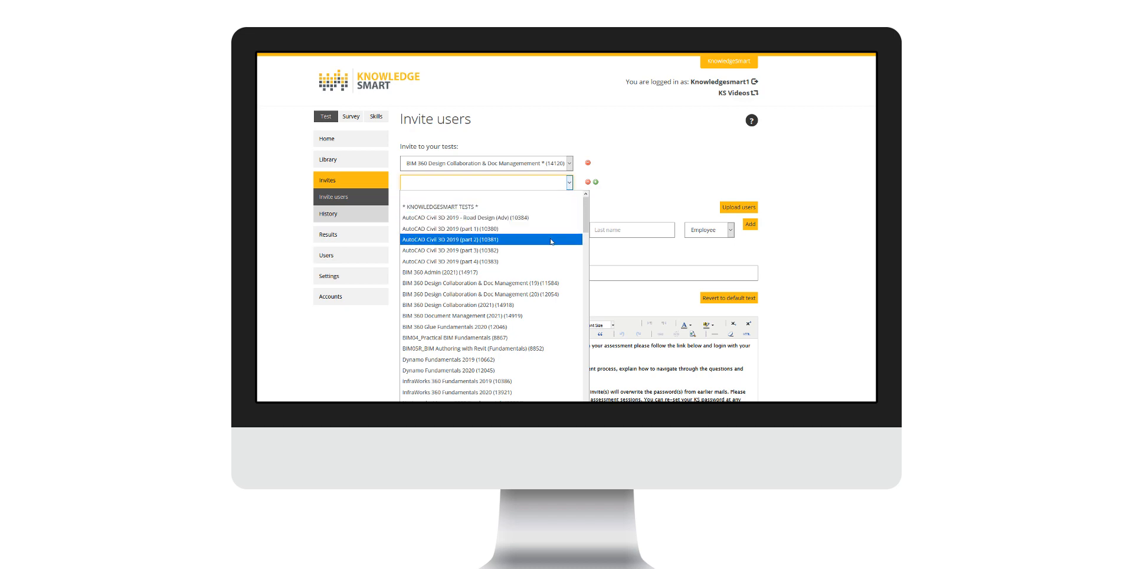
{"action": "scroll", "coordinate": [550, 245], "scroll_direction": "down", "scroll_amount": 4}
{"action": "scroll", "coordinate": [550, 245], "scroll_direction": "down", "scroll_amount": 8}
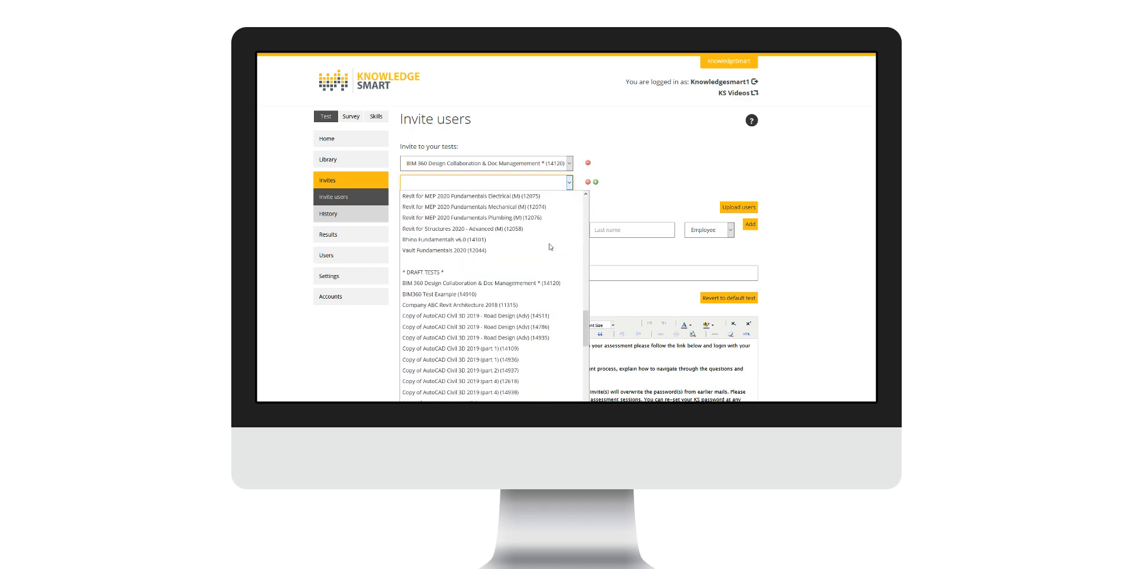
{"action": "scroll", "coordinate": [550, 247], "scroll_direction": "down", "scroll_amount": 8}
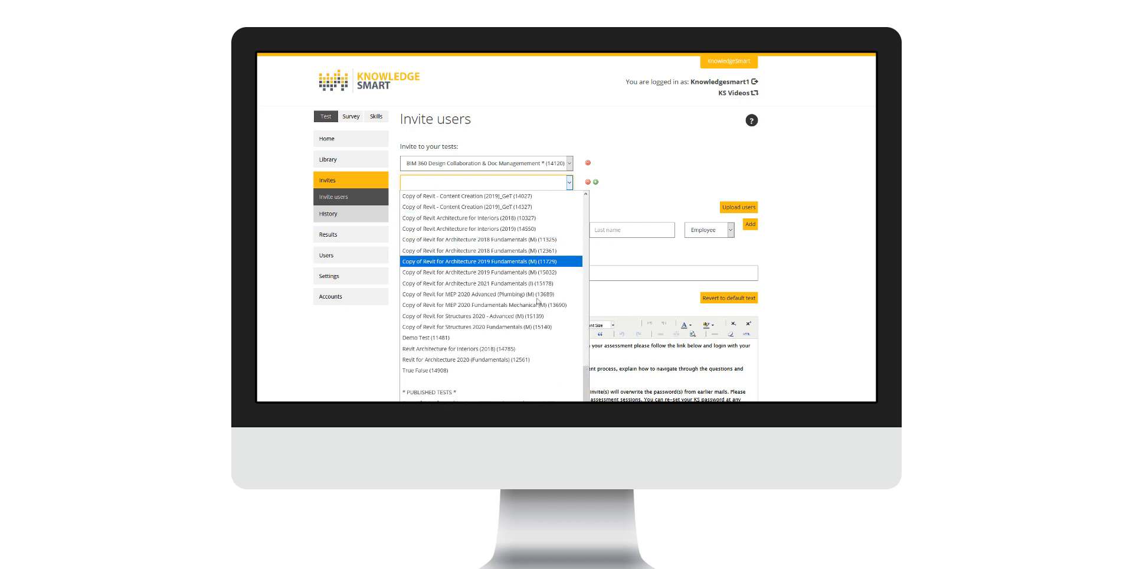
{"action": "left_click", "coordinate": [490, 400]}
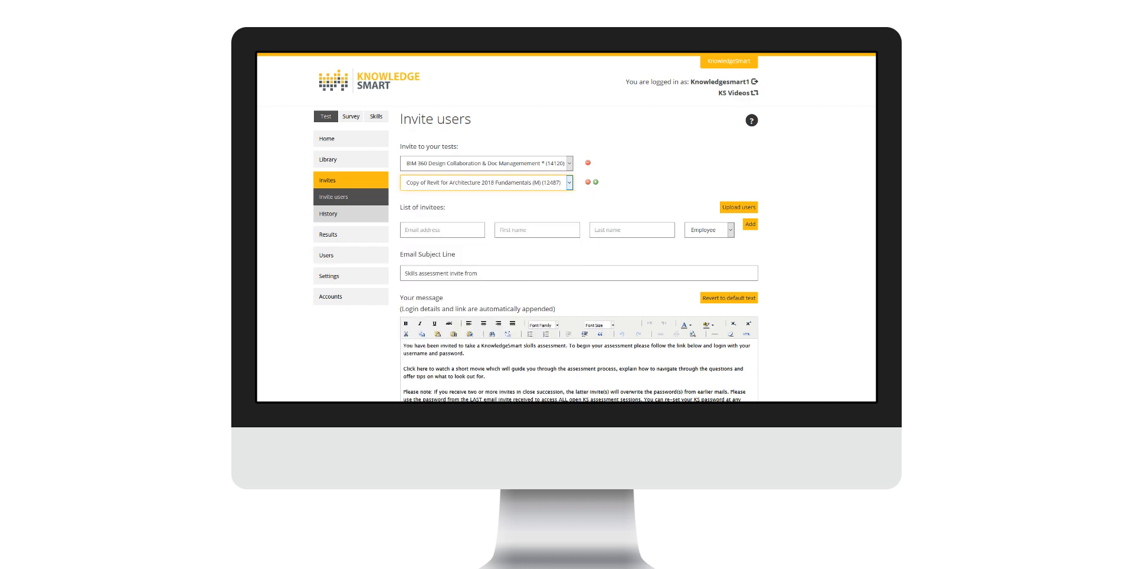
Step: Add an invitee with an email address, first name, last name and the status Employee
{"action": "left_click", "coordinate": [448, 231]}
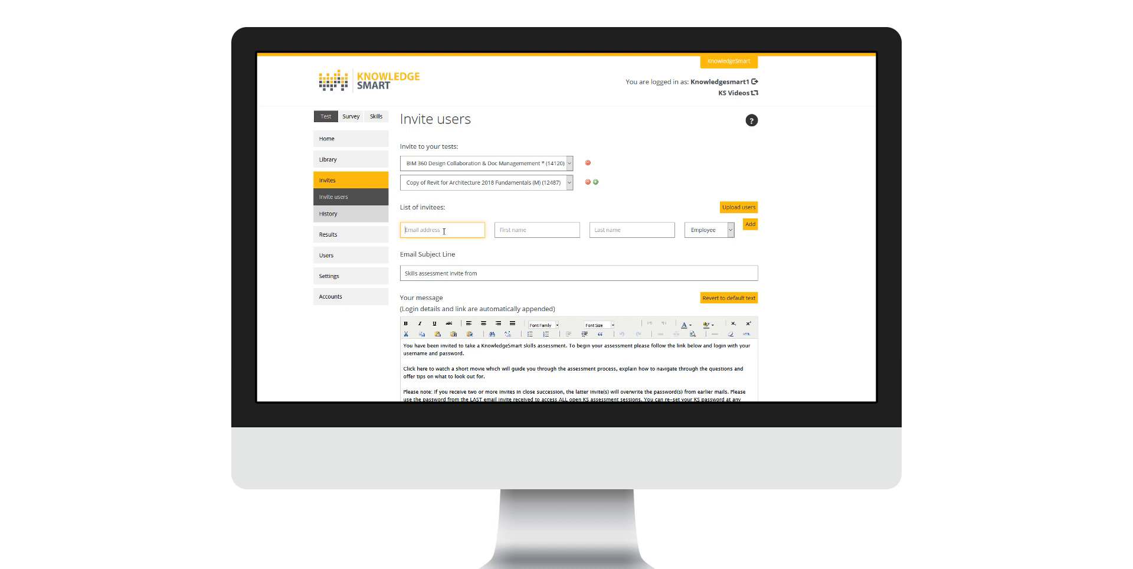
{"action": "left_click", "coordinate": [505, 231]}
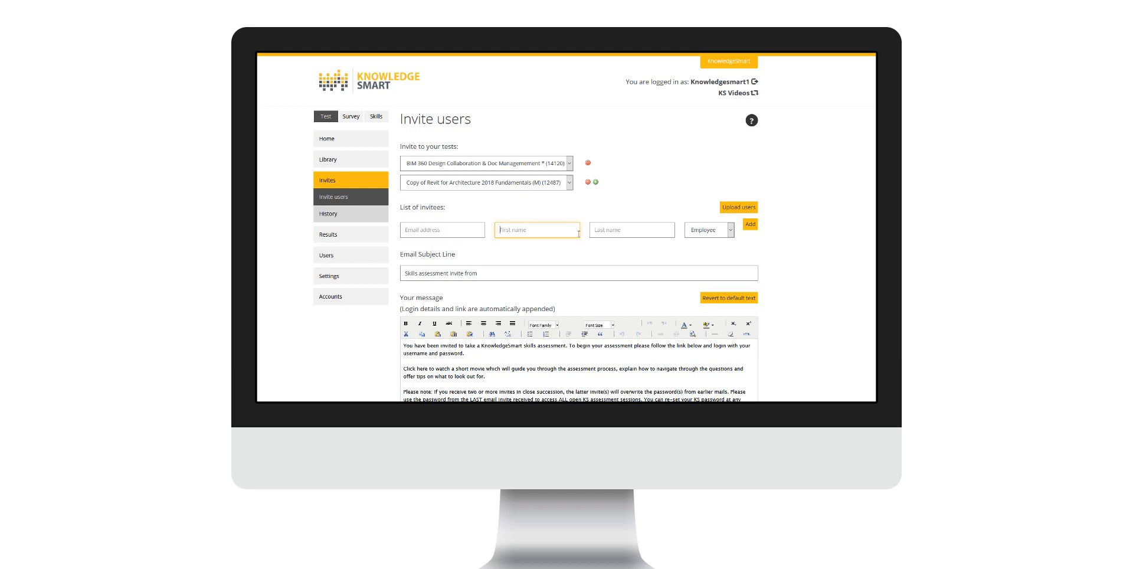
{"action": "left_click", "coordinate": [597, 231]}
{"action": "left_click", "coordinate": [696, 235]}
{"action": "left_click", "coordinate": [751, 225]}
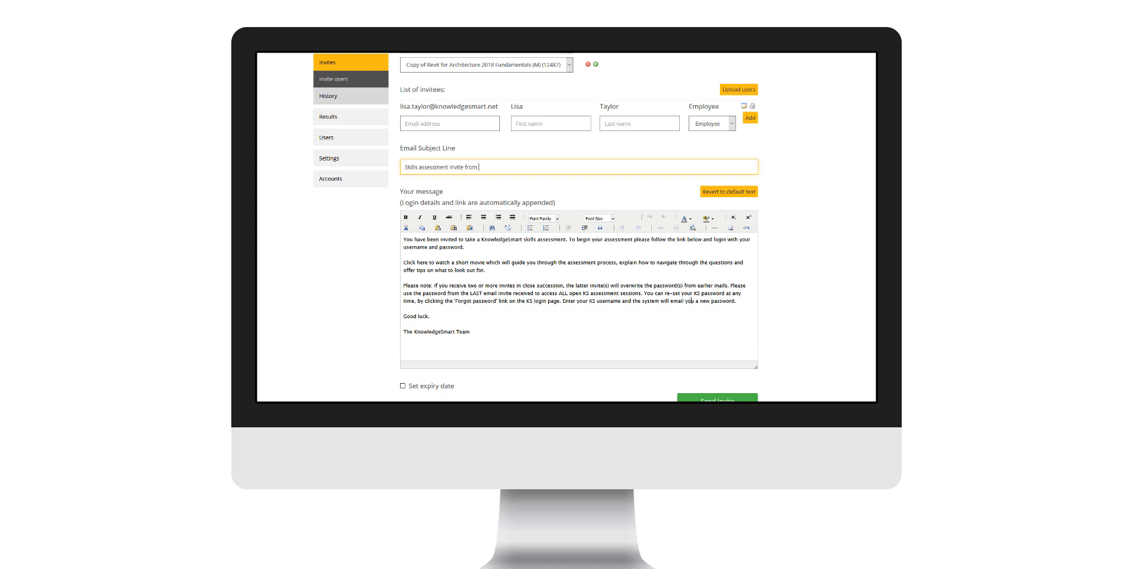
Step: Review the default invite message text and the saved template options in the Test invite settings
{"action": "left_click_drag", "start_coordinate": [621, 329], "coordinate": [472, 253]}
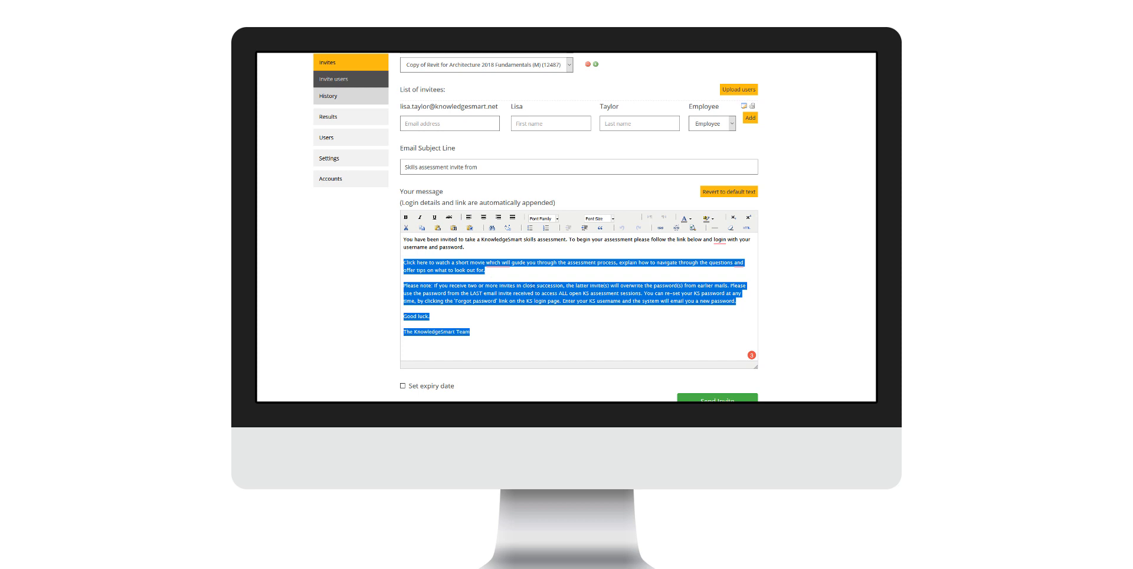
{"action": "left_click", "coordinate": [371, 163]}
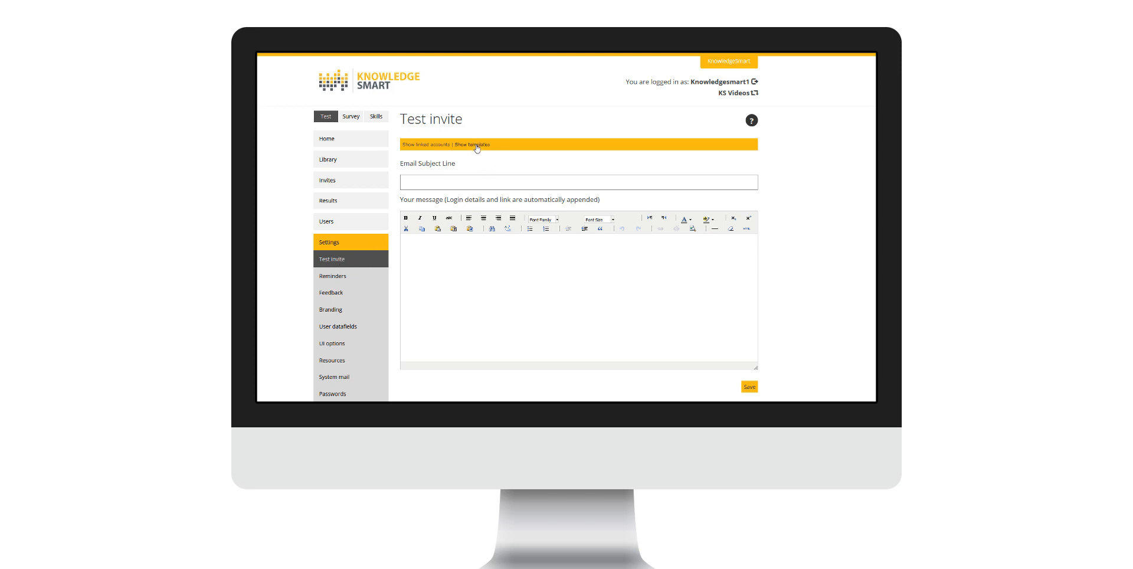
{"action": "left_click", "coordinate": [477, 145]}
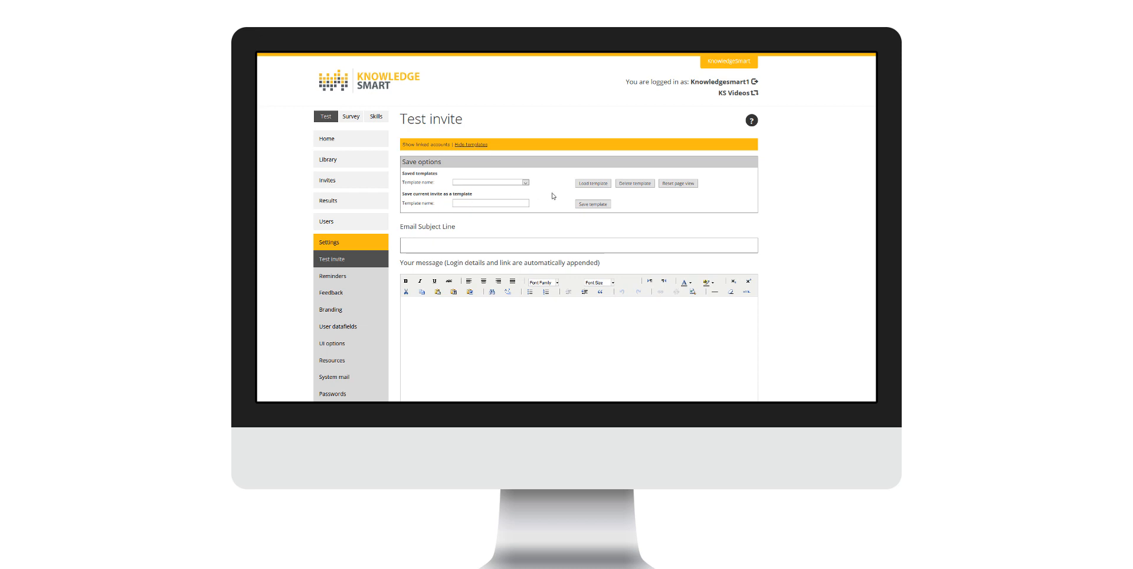
{"action": "left_click", "coordinate": [581, 184]}
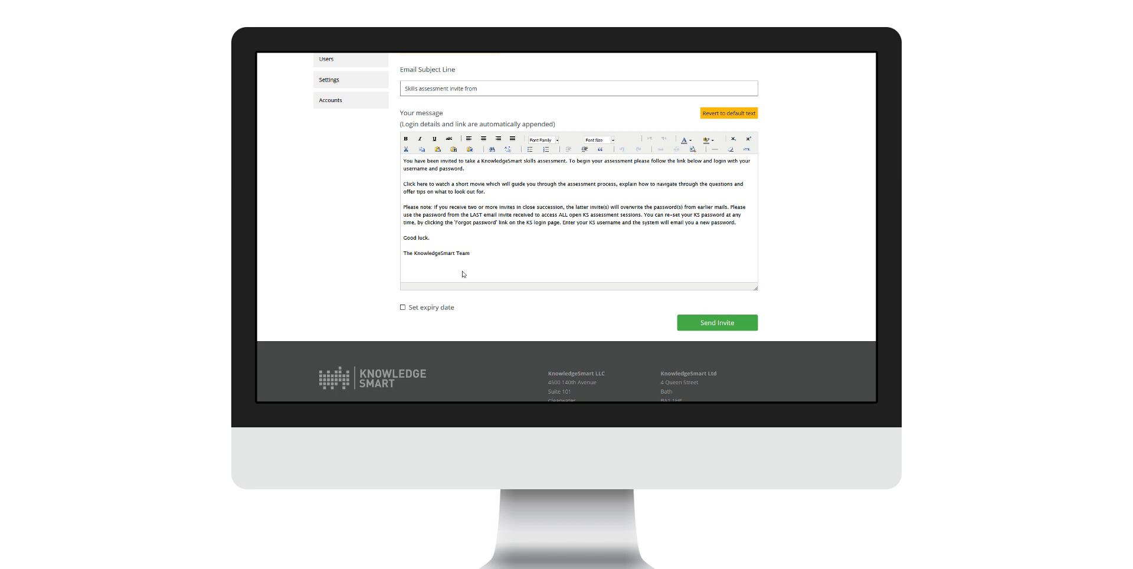
Step: Enable the invite's expiry date and set it to 30 September 2020
{"action": "left_click", "coordinate": [403, 308]}
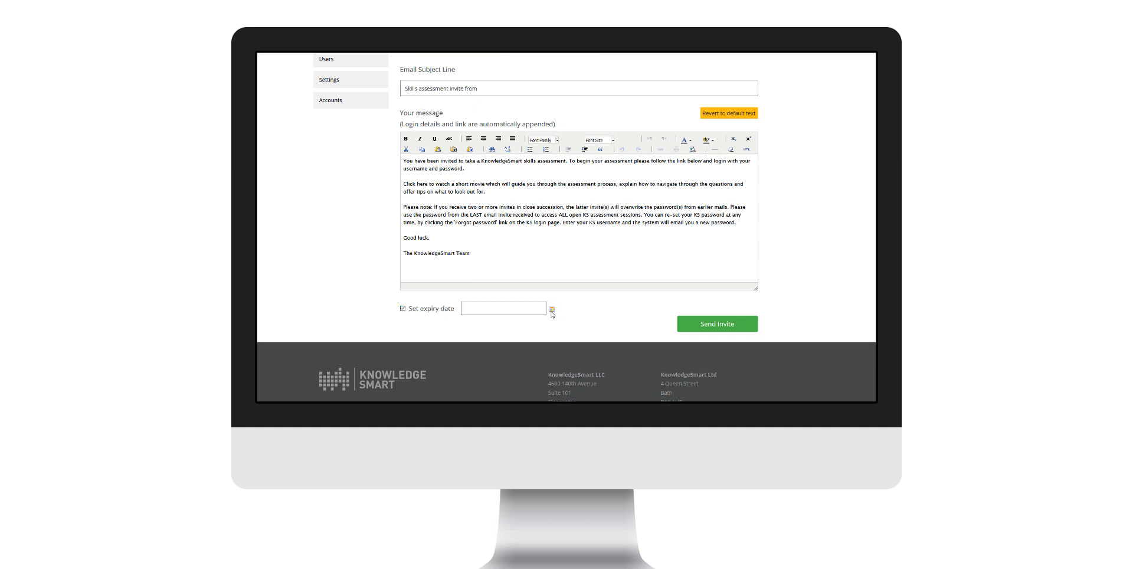
{"action": "left_click", "coordinate": [552, 309]}
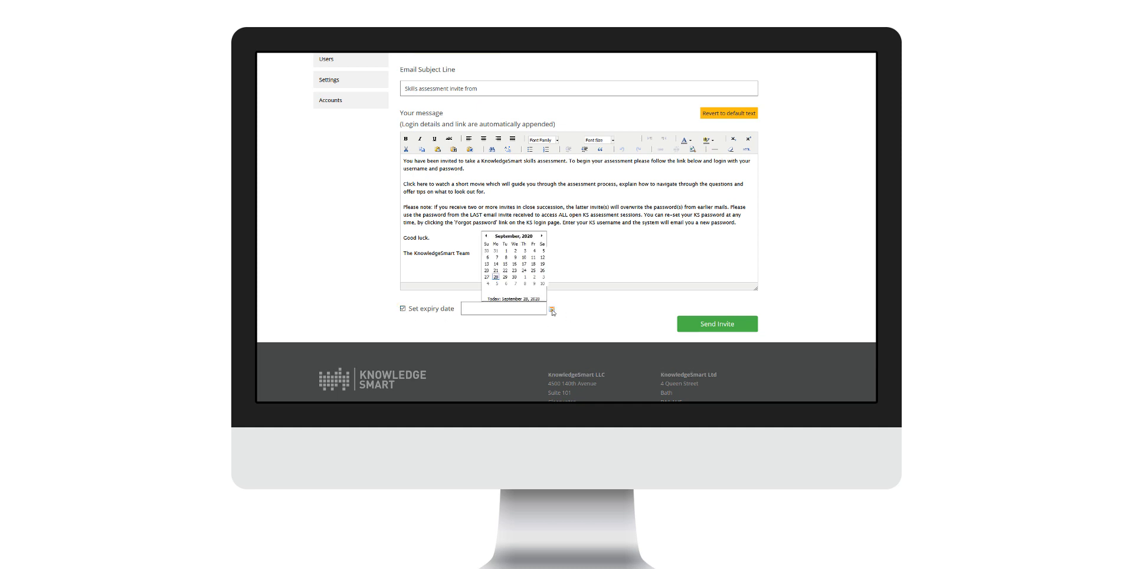
{"action": "left_click", "coordinate": [514, 277]}
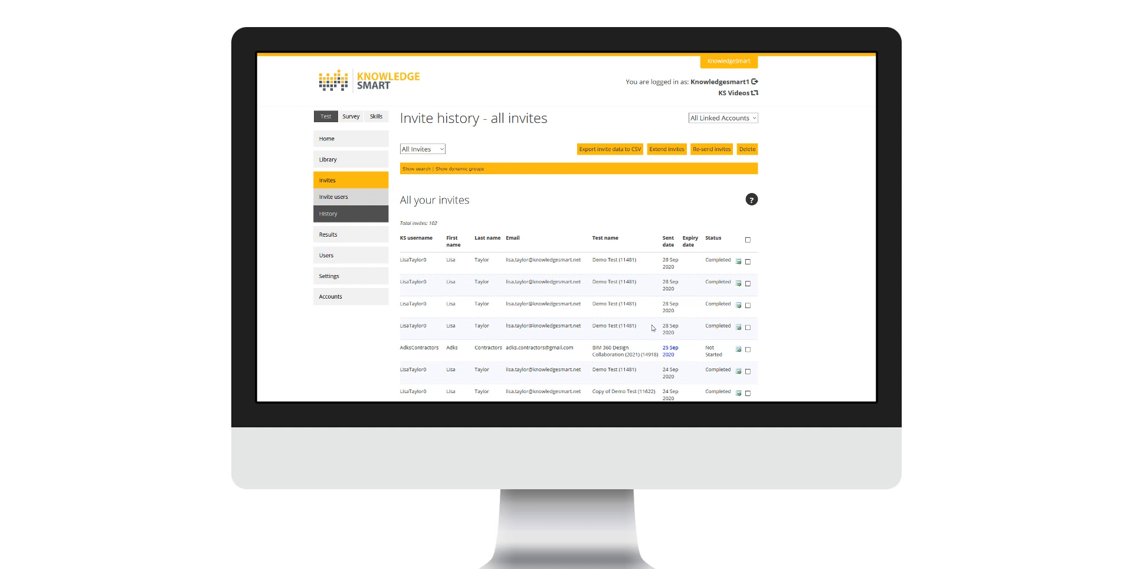
Step: Open the invite type filter for the list of all sent invites in the invite history
{"action": "left_click", "coordinate": [442, 150]}
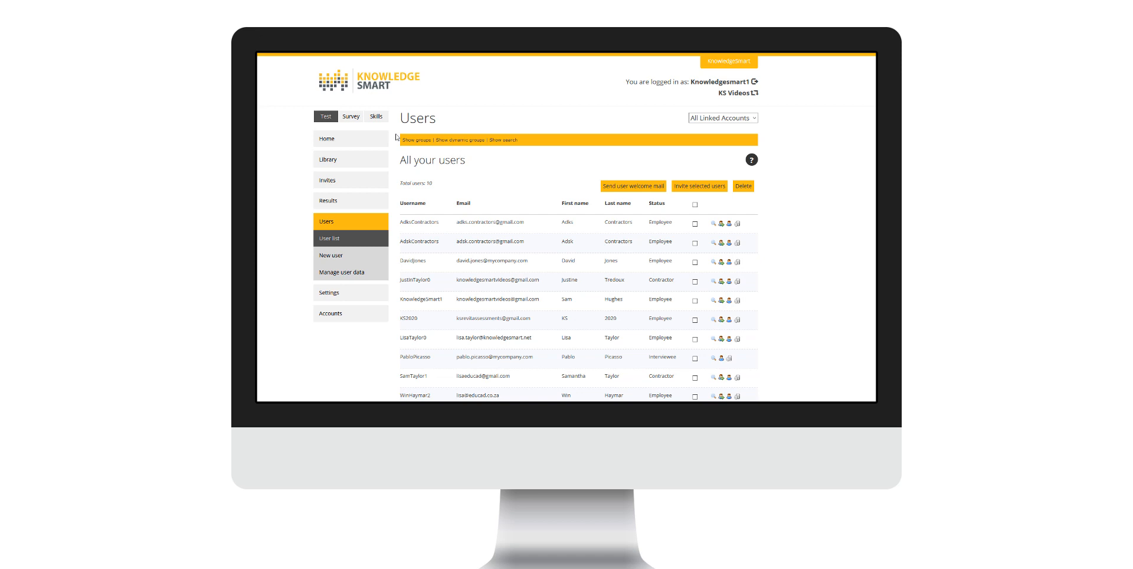
Step: Select the first, third and fourth users in the user list and start an invite for them
{"action": "left_click", "coordinate": [695, 224]}
{"action": "left_click", "coordinate": [695, 263]}
{"action": "left_click", "coordinate": [695, 282]}
{"action": "left_click", "coordinate": [676, 193]}
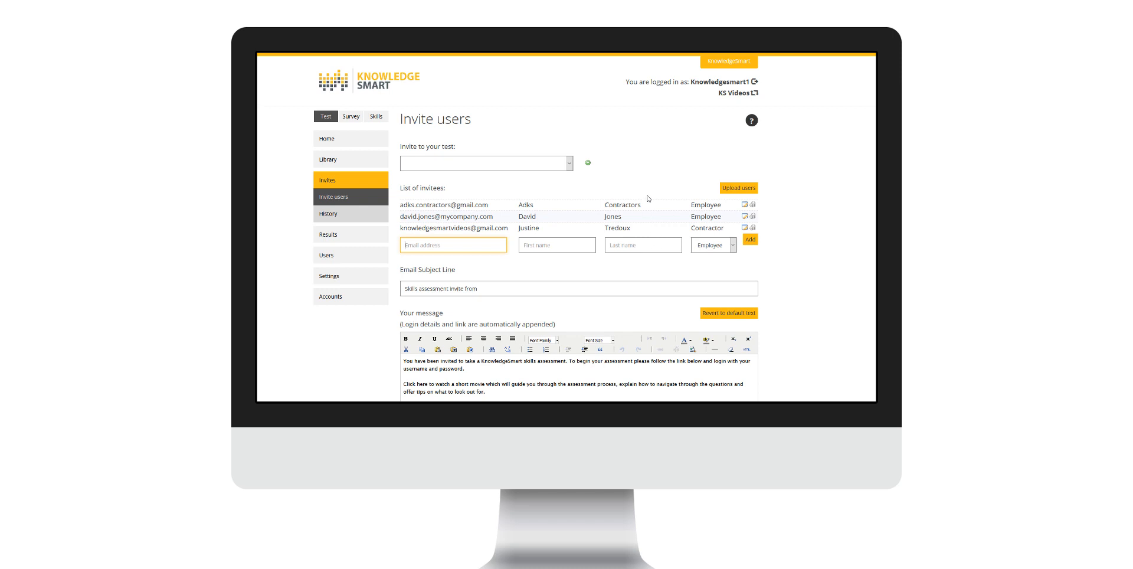
Step: Set the three users' test to "AutoCAD Civil 3D 2019 - Road Design (Adv) (10384)" and try to send the invite
{"action": "left_click", "coordinate": [570, 168]}
{"action": "left_click", "coordinate": [566, 201]}
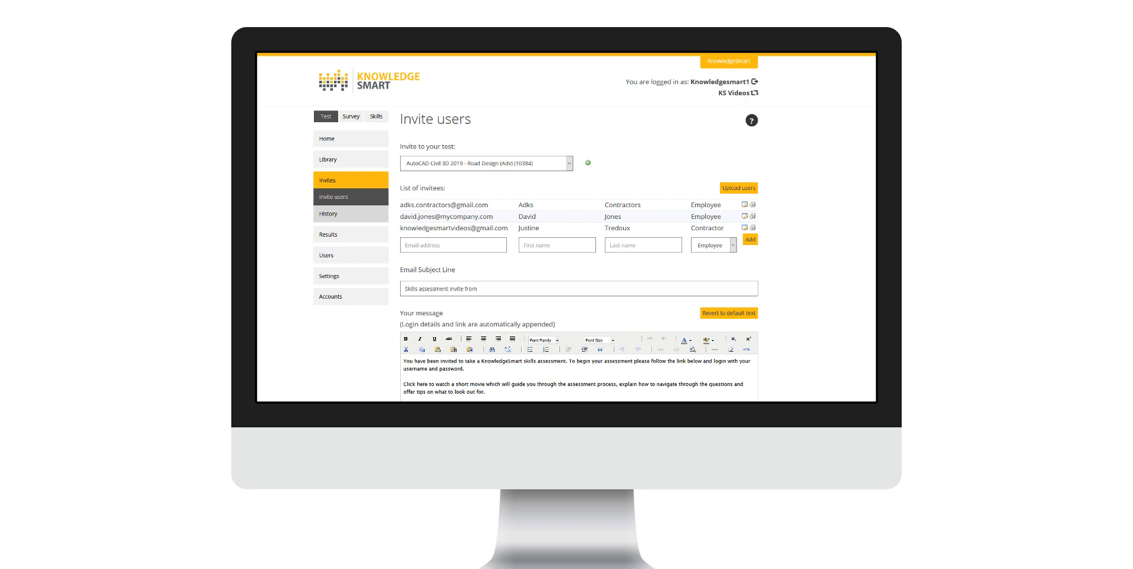
{"action": "scroll", "coordinate": [572, 400], "scroll_direction": "down", "scroll_amount": 3}
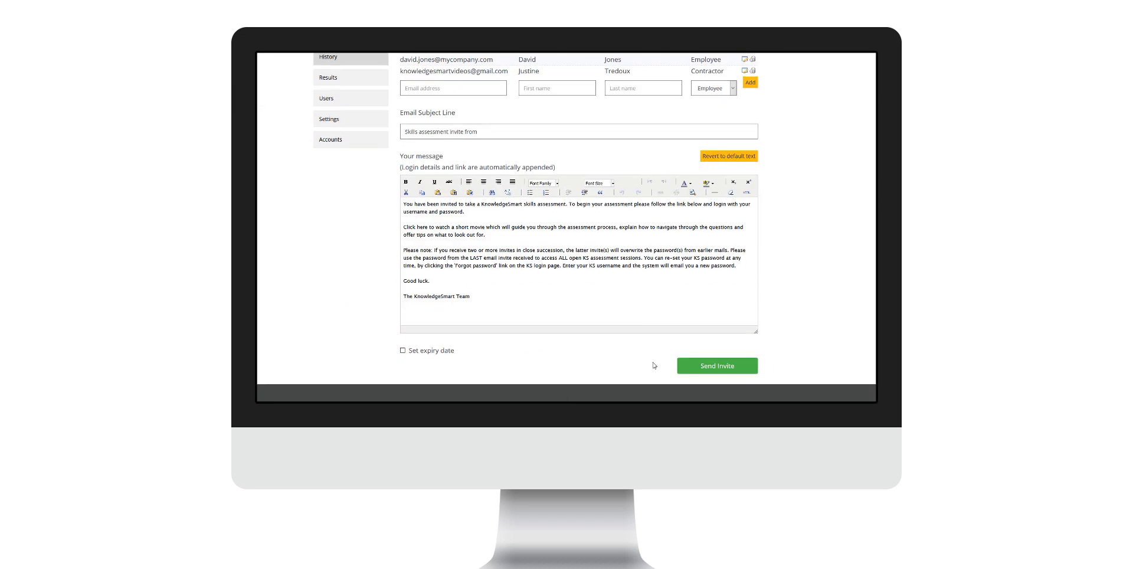
{"action": "left_click", "coordinate": [693, 371]}
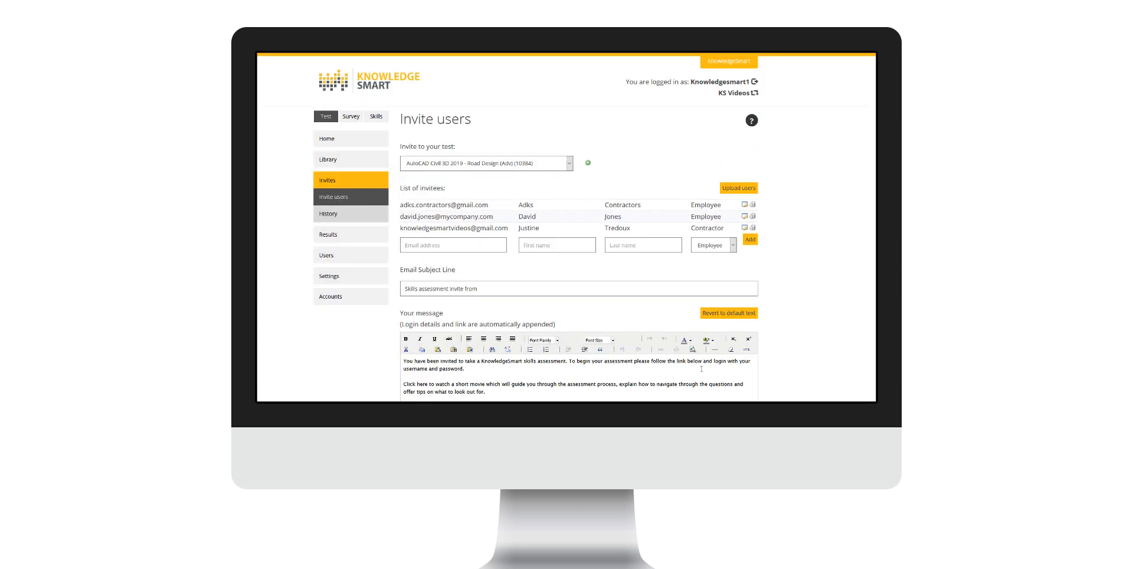
Step: Get the sample CSV file from the Invite users help and open the CSV upload area for the invitee list
{"action": "mouse_move", "coordinate": [752, 126]}
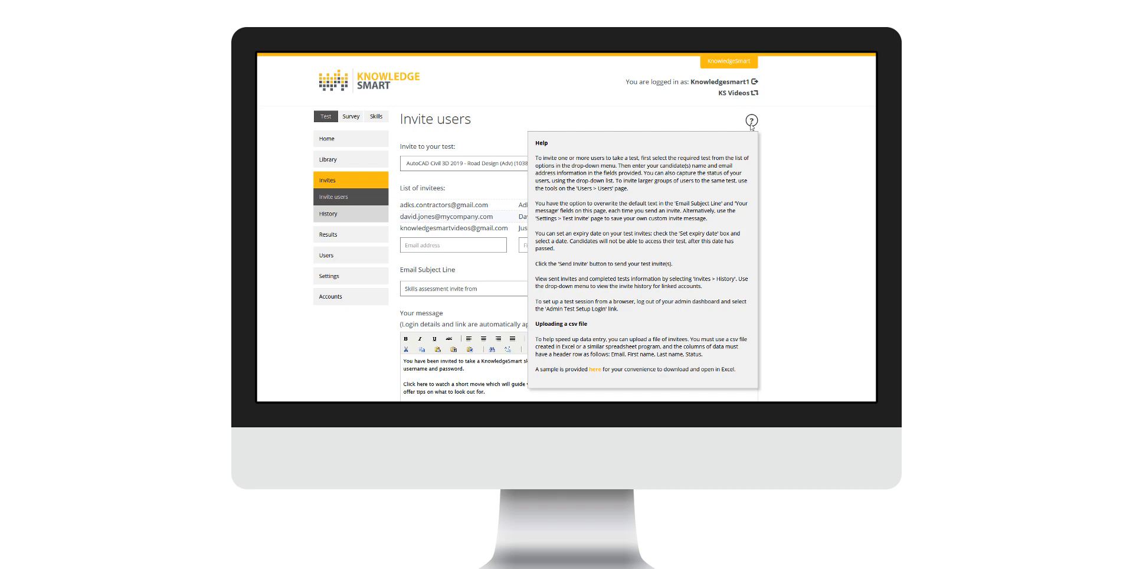
{"action": "left_click", "coordinate": [595, 372]}
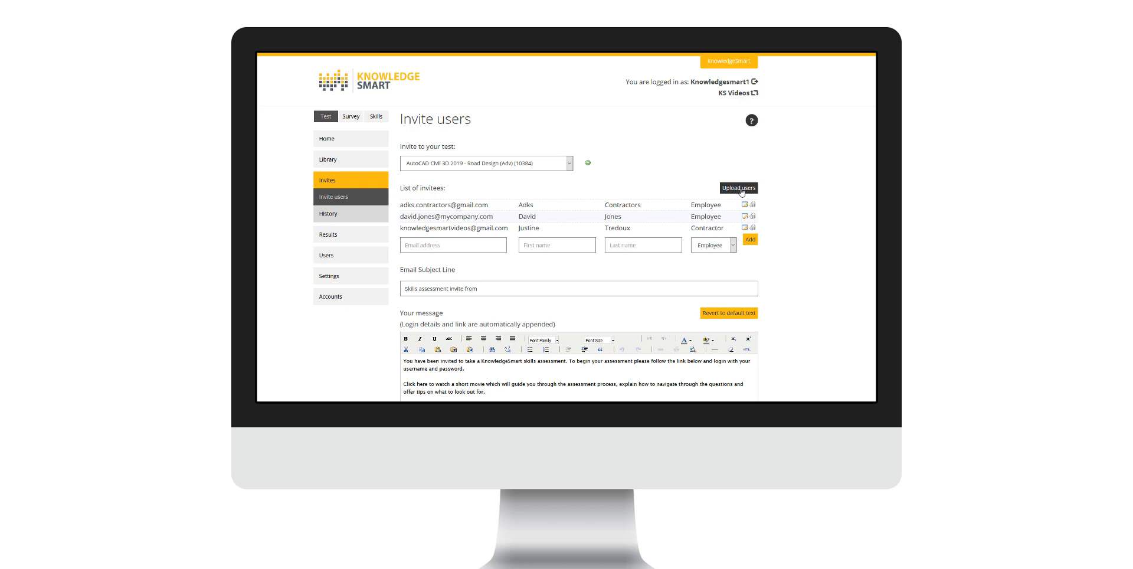
{"action": "left_click", "coordinate": [739, 188]}
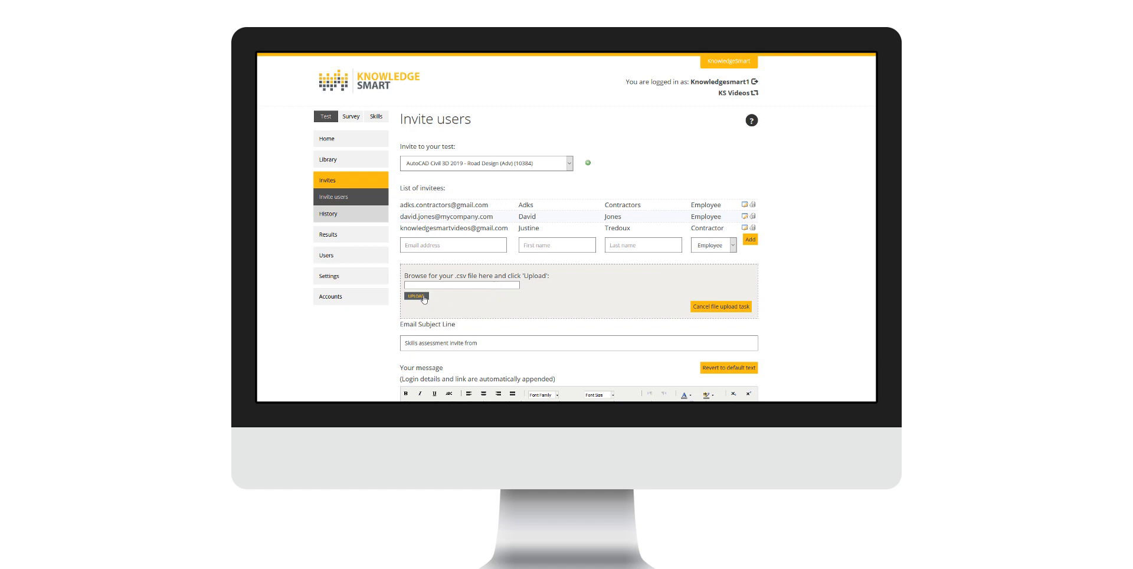
{"action": "scroll", "coordinate": [423, 298], "scroll_direction": "down", "scroll_amount": 1}
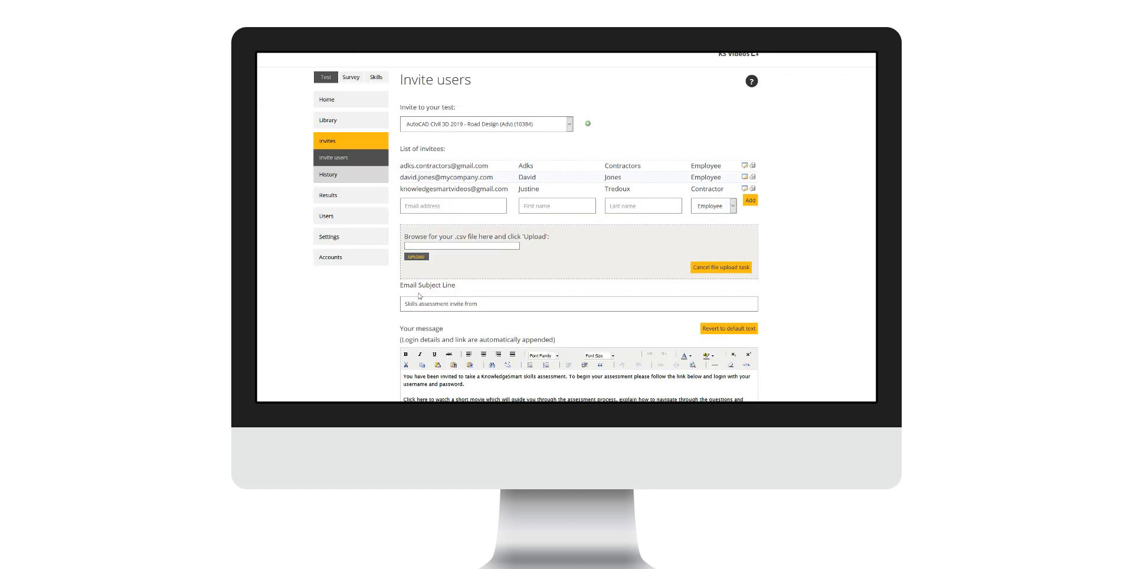